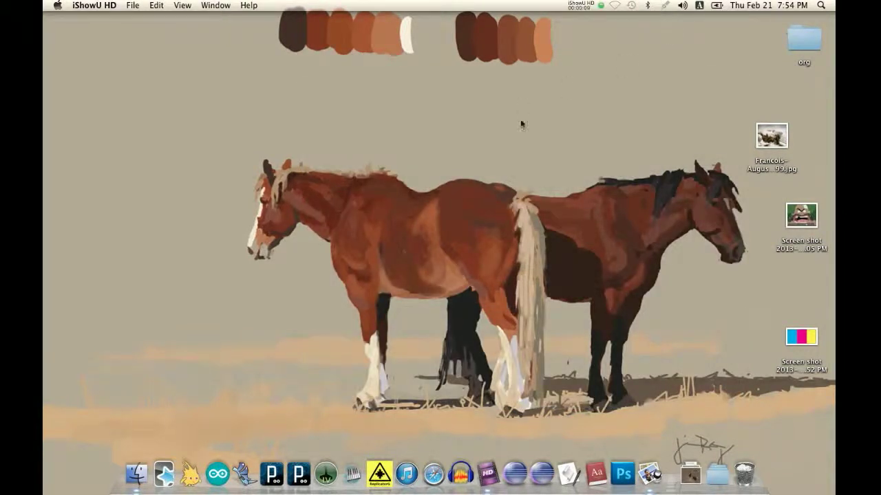
Step: Launch MidiPipe, chain Midi In, AList and AppleScript Trigger, and show Midi In's input settings
left_click(352, 473)
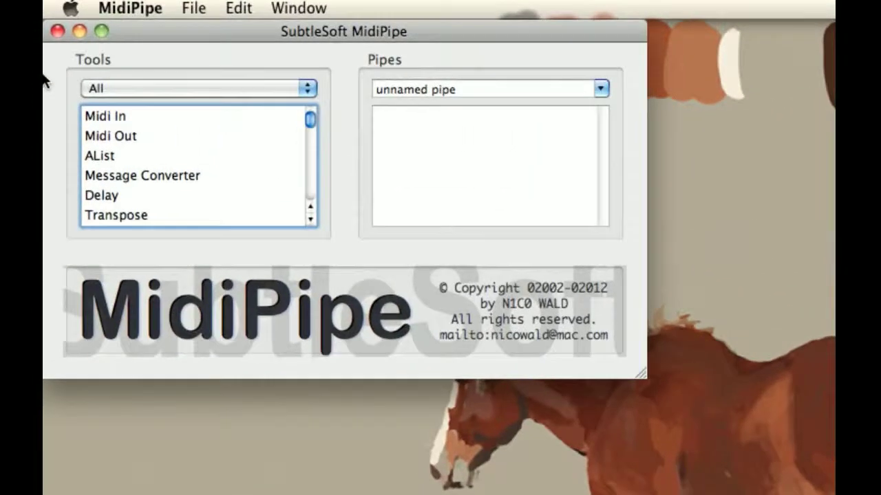
left_click_drag(277, 107, 445, 118)
left_click_drag(308, 121, 308, 125)
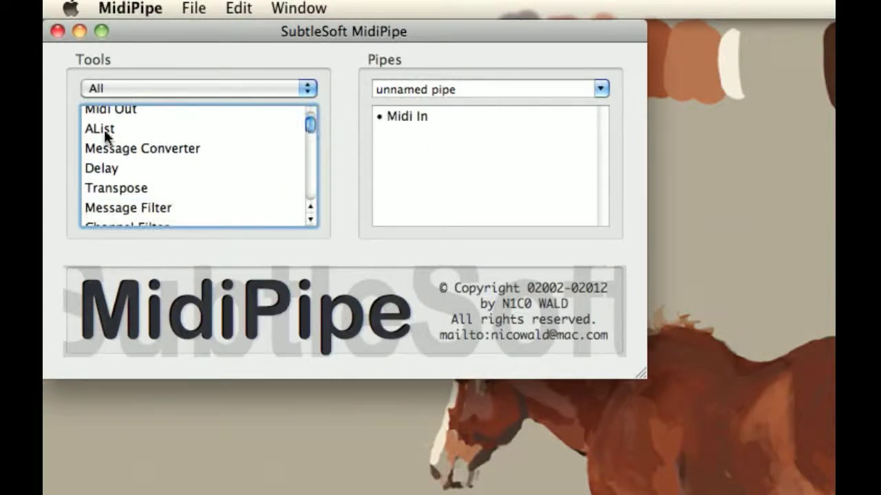
left_click_drag(104, 131, 362, 154)
left_click_drag(305, 127, 305, 173)
left_click_drag(188, 159, 481, 172)
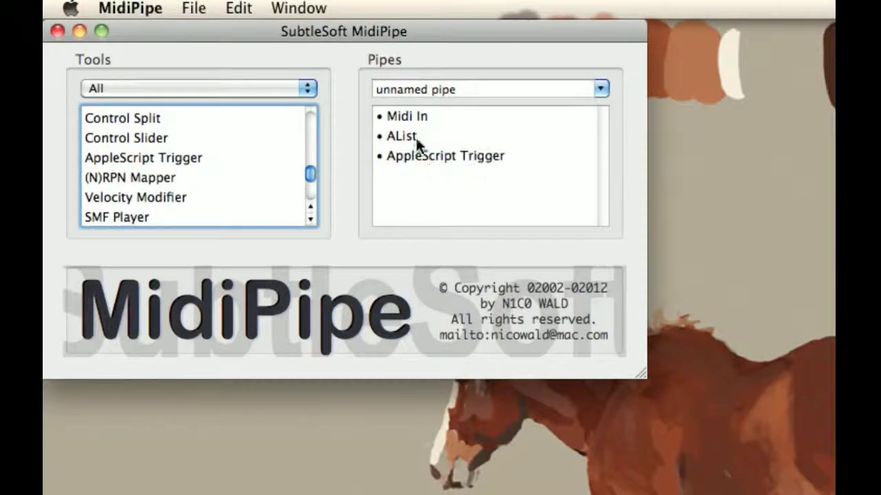
left_click(405, 119)
Step: Keep nanoKONTROL – SLIDER/KNOB as the MIDI input and monitor its Control Change 033 messages in AList
left_click(371, 310)
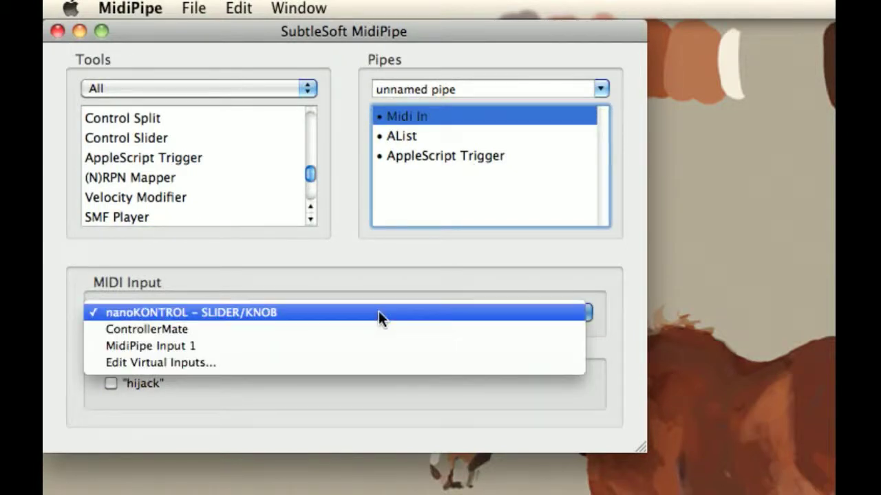
left_click(378, 311)
left_click(404, 136)
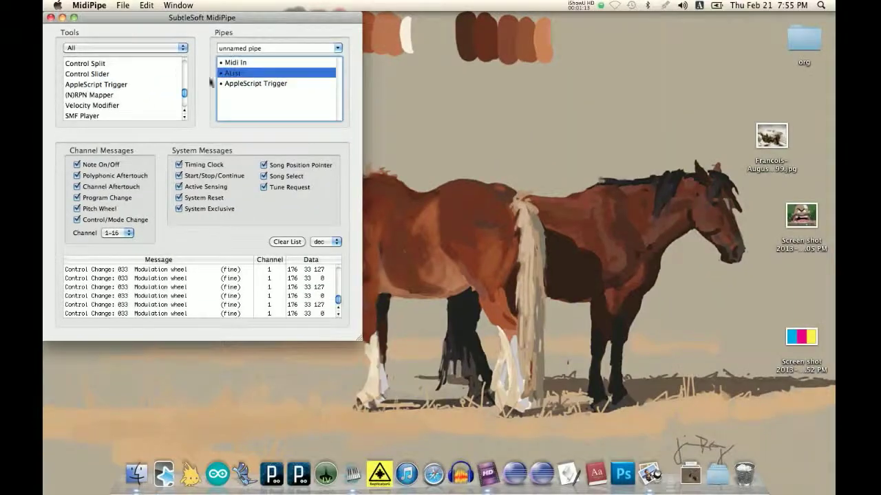
left_click(233, 84)
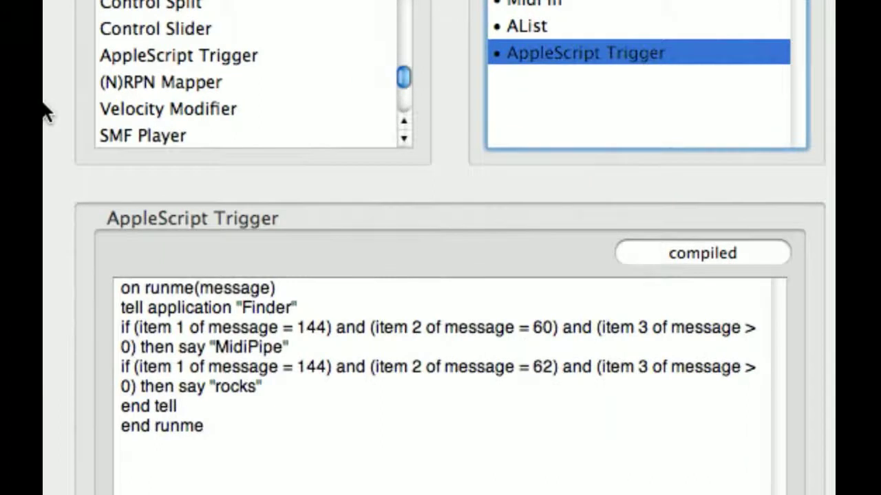
Step: Delete the second if-statement and make the remaining one test for message 176, controller 33
left_click_drag(296, 398, 298, 352)
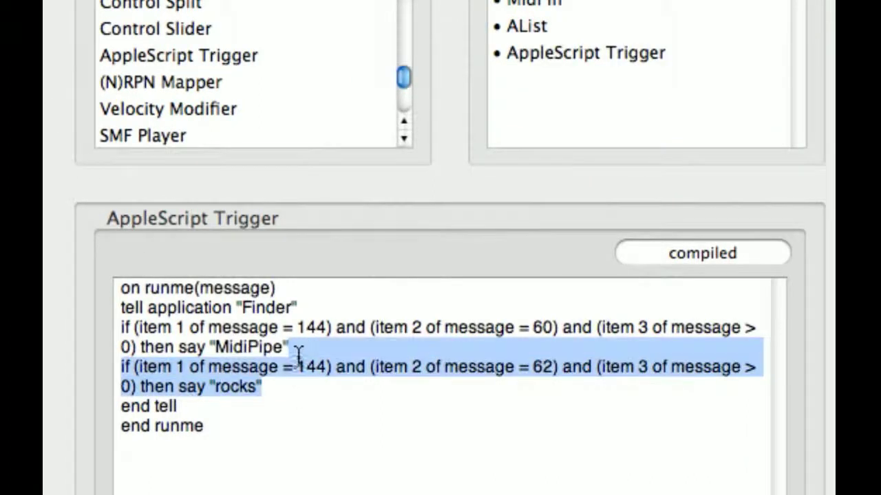
key("BackSpace")
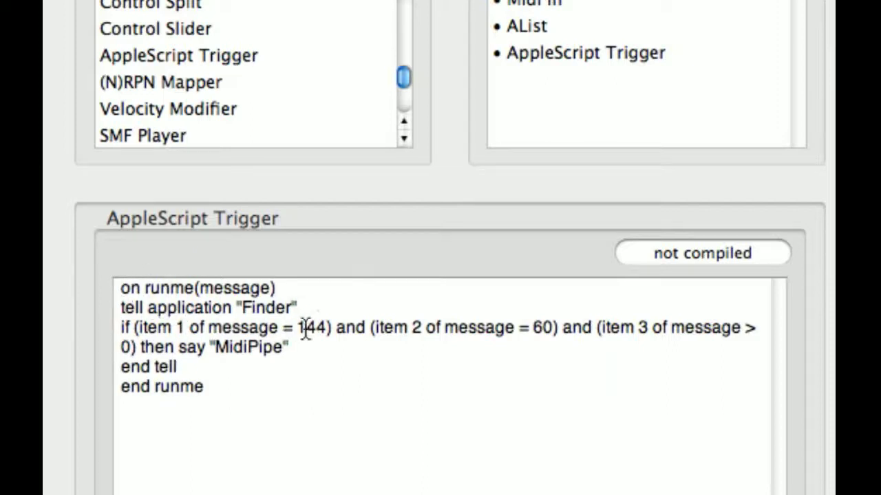
left_click_drag(327, 328, 311, 334)
type("76")
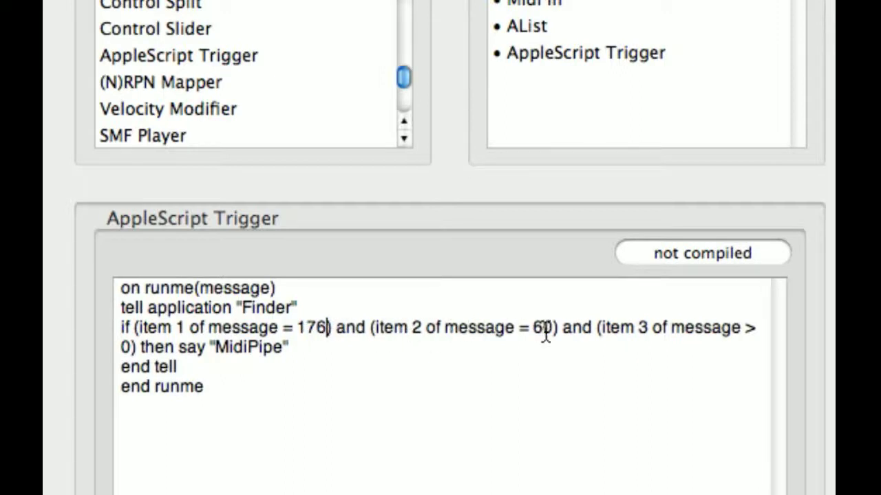
left_click_drag(548, 331, 535, 331)
type("33")
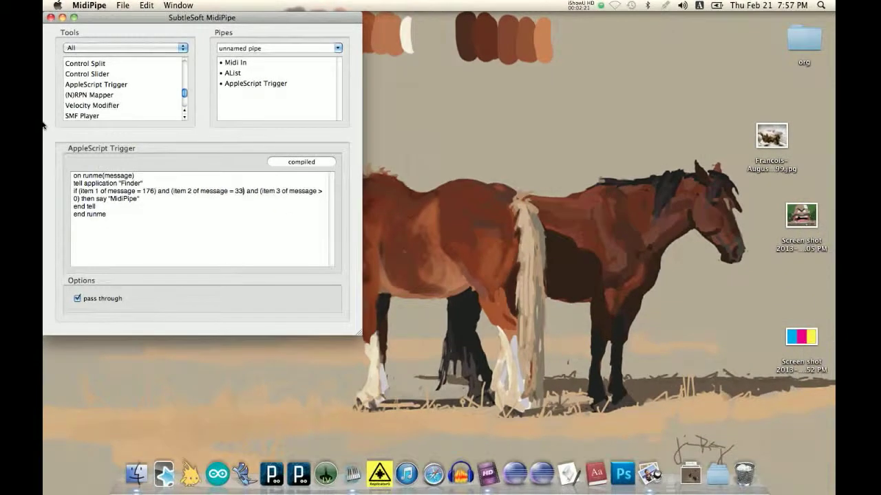
Step: Open the saved GlobalVarsTest.mipi pipe from the MyMidiPipe folder
left_click_drag(131, 22, 135, 23)
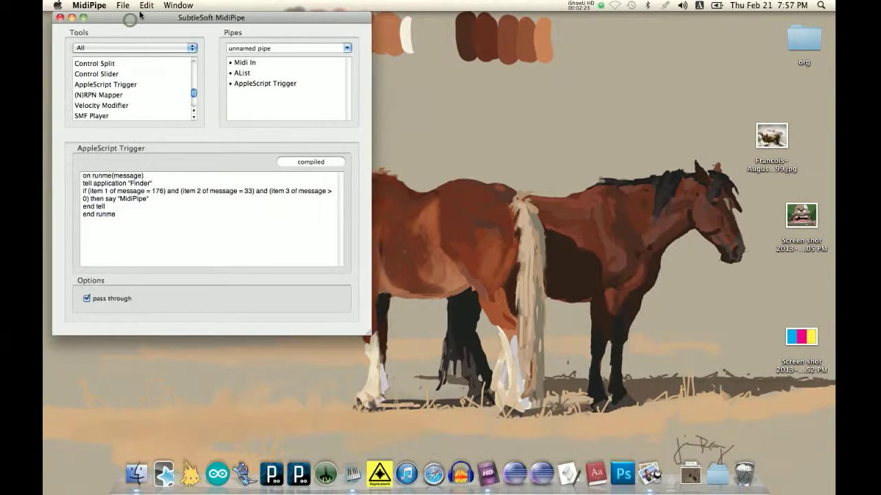
left_click(125, 6)
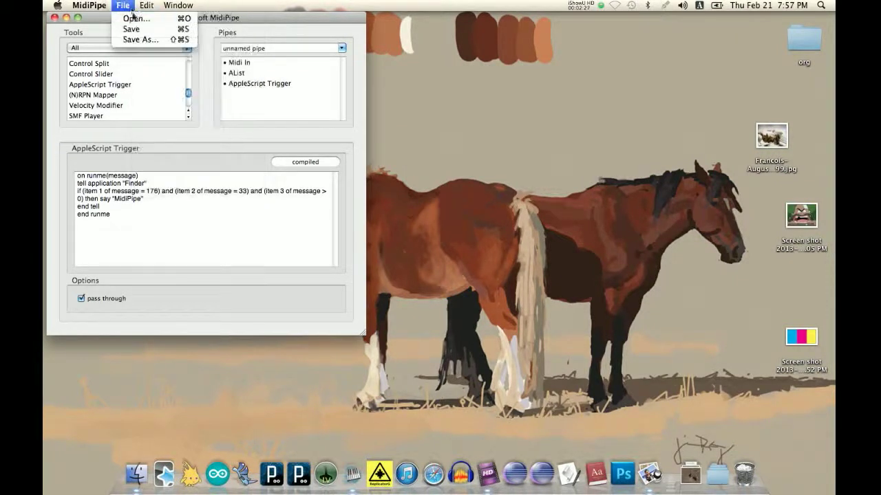
left_click(135, 18)
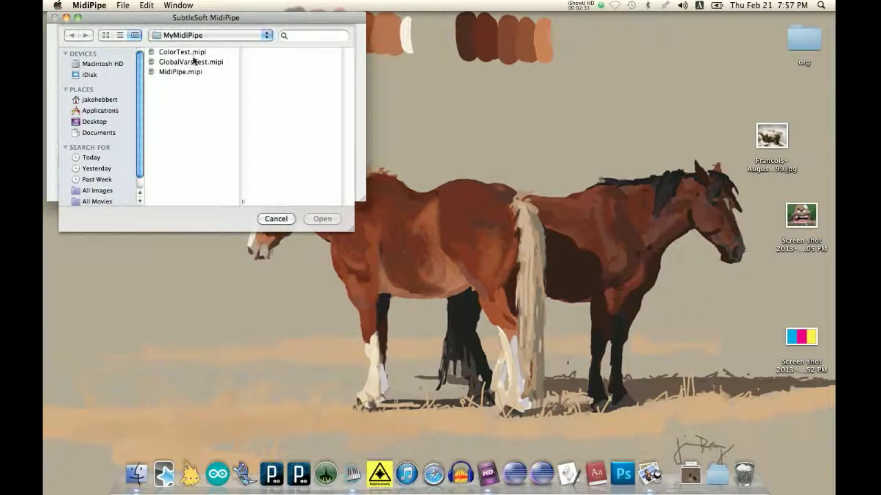
left_click(192, 64)
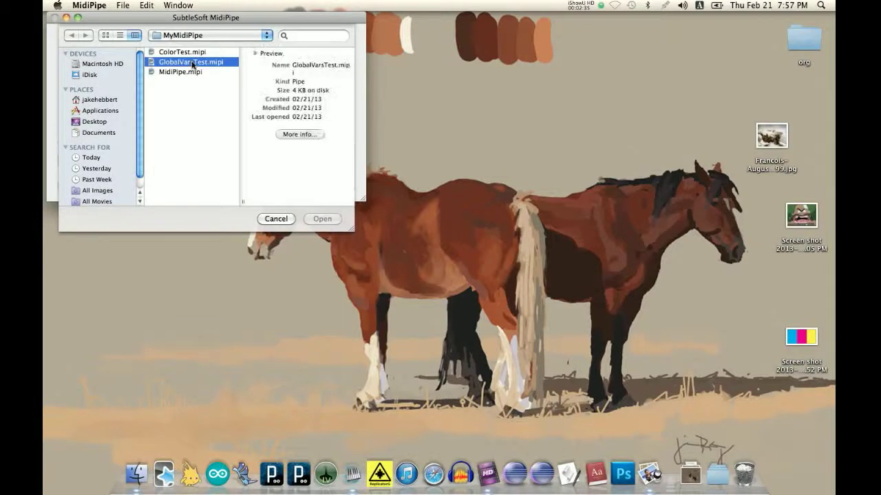
left_click(323, 218)
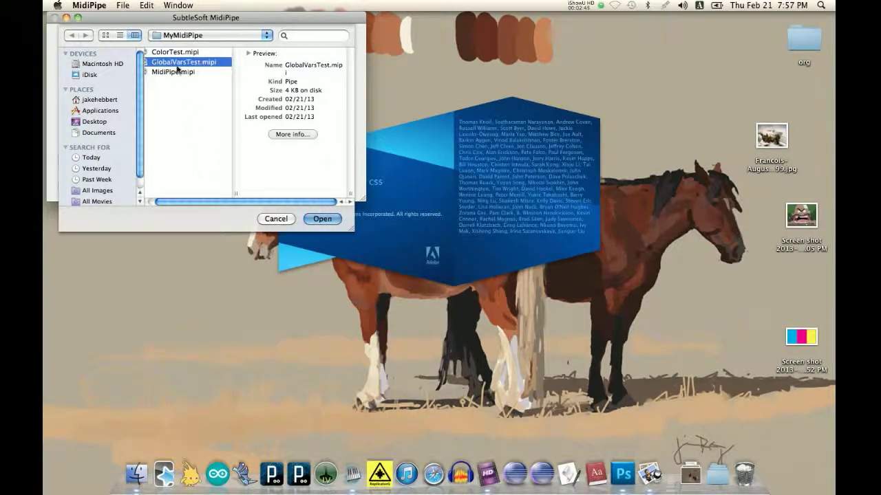
double_click(228, 66)
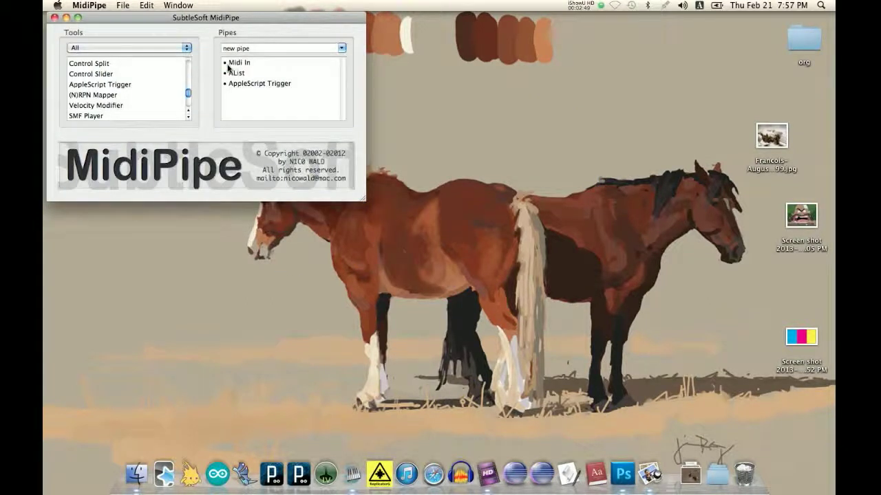
double_click(233, 73)
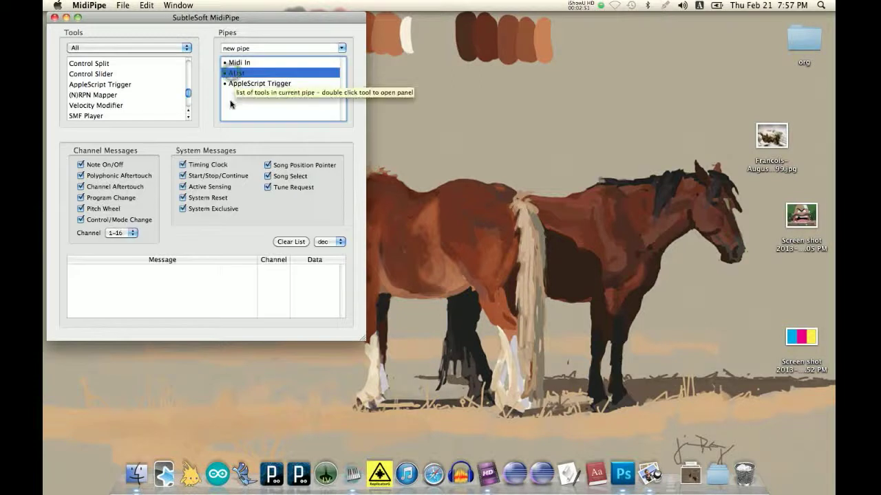
double_click(241, 83)
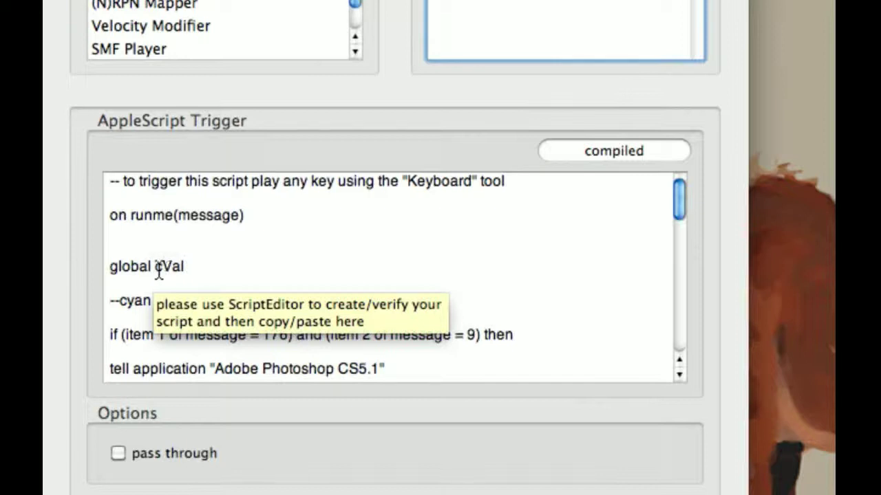
scroll(269, 338, "down", 5)
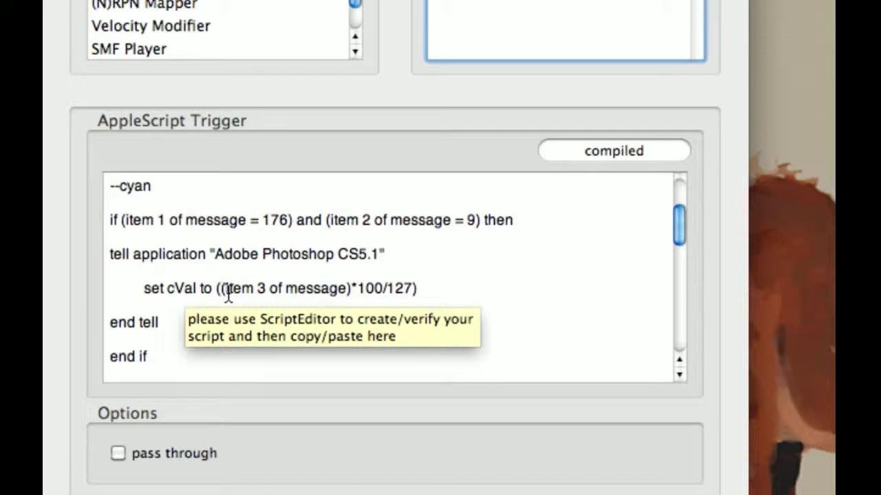
left_click_drag(222, 289, 353, 289)
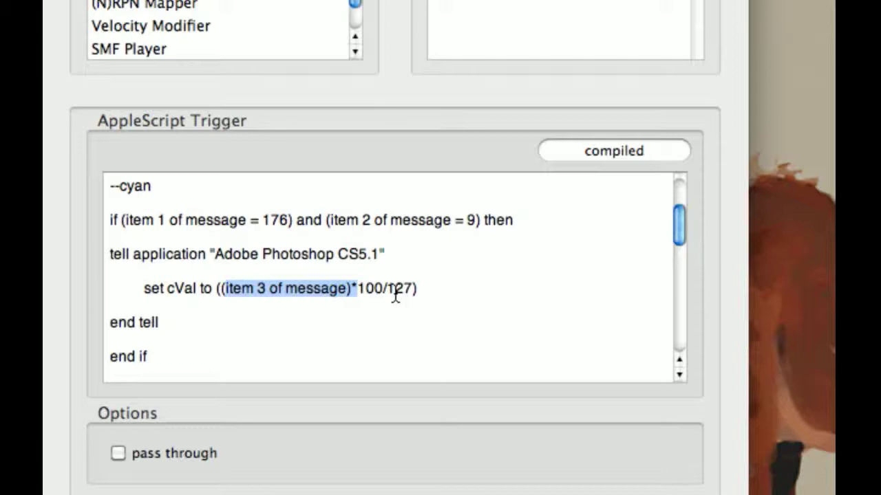
left_click(357, 292)
left_click_drag(413, 291, 220, 294)
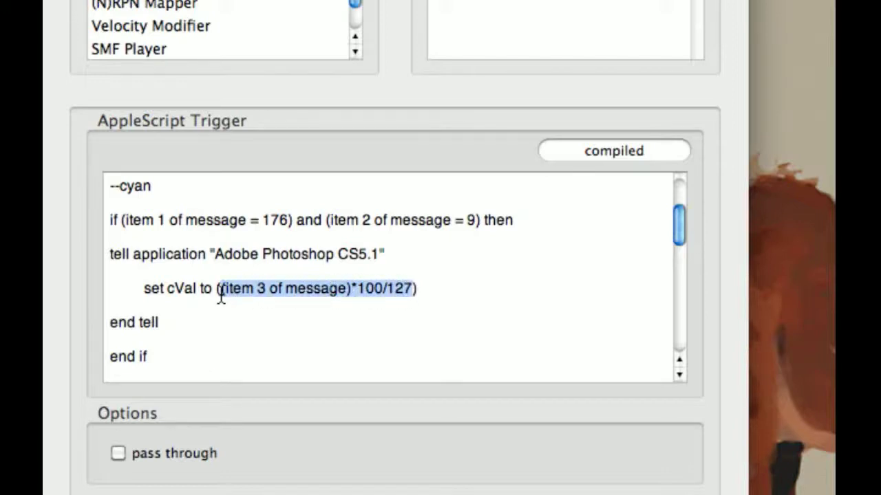
left_click_drag(357, 295, 384, 294)
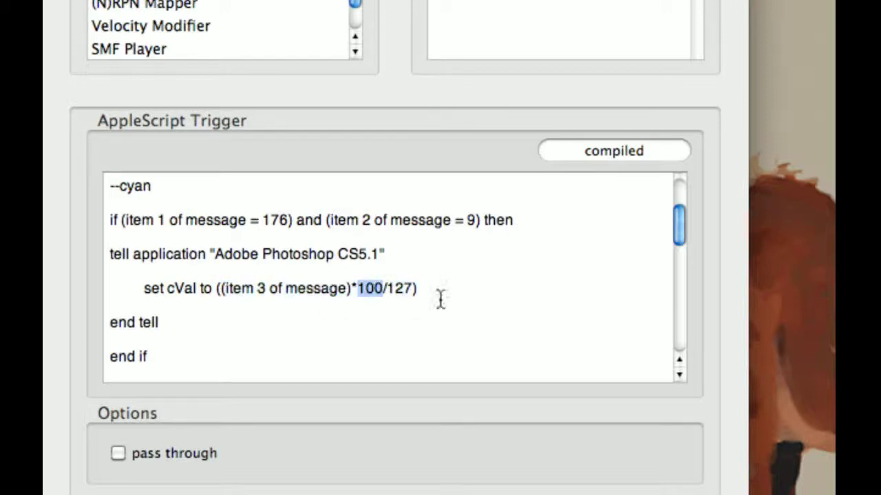
scroll(429, 293, "down", 1)
scroll(430, 293, "up", 1)
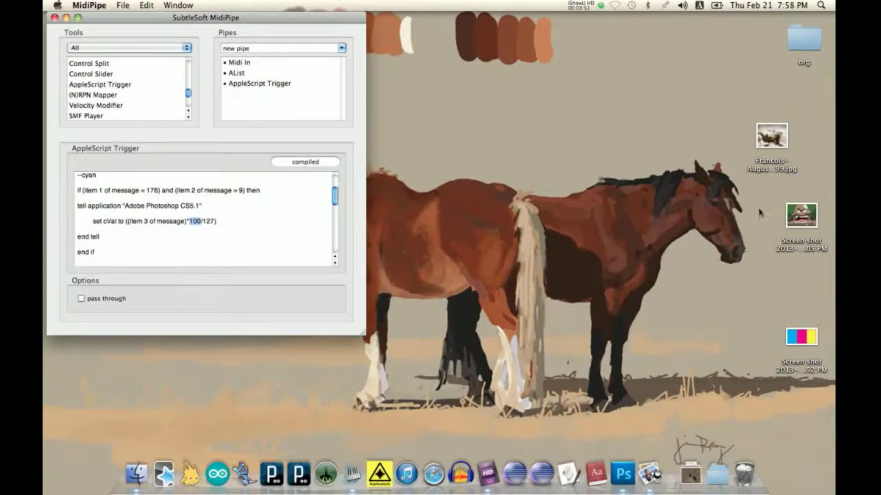
Step: Move Photoshop's Biard painting window right and bring MidiPipe's script window back in front
left_click(623, 474)
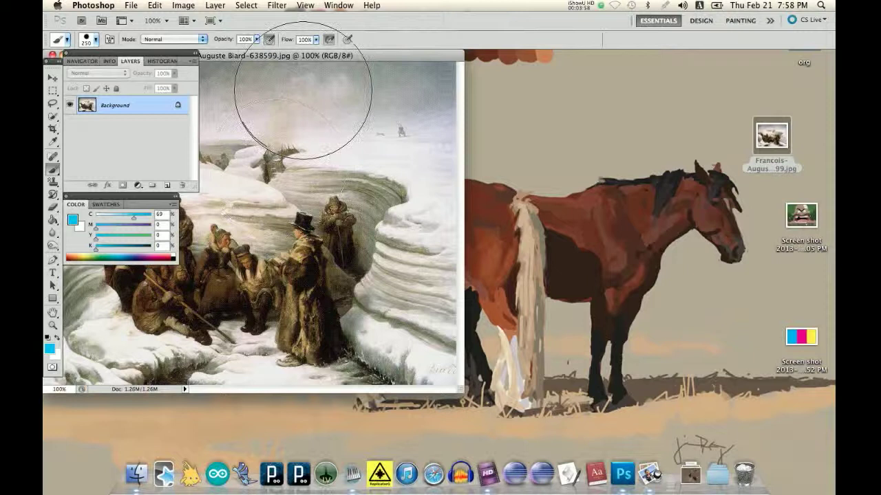
left_click_drag(303, 55, 545, 55)
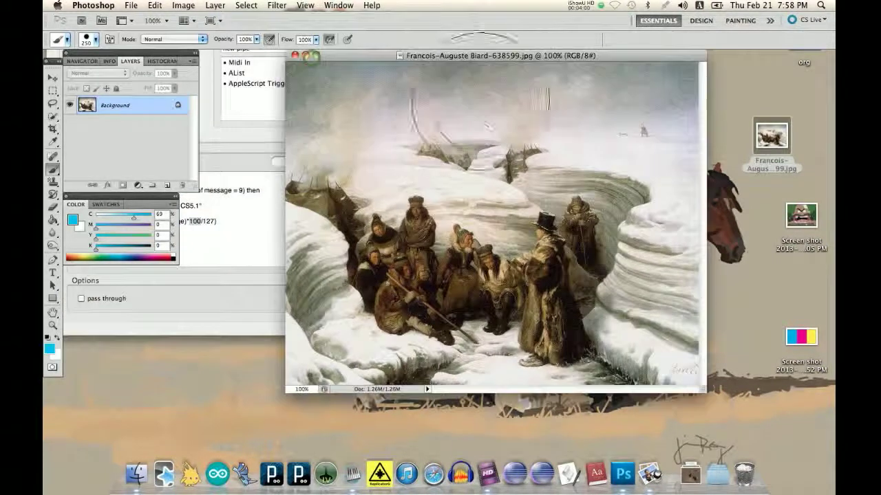
left_click(222, 253)
scroll(221, 253, "up", 2)
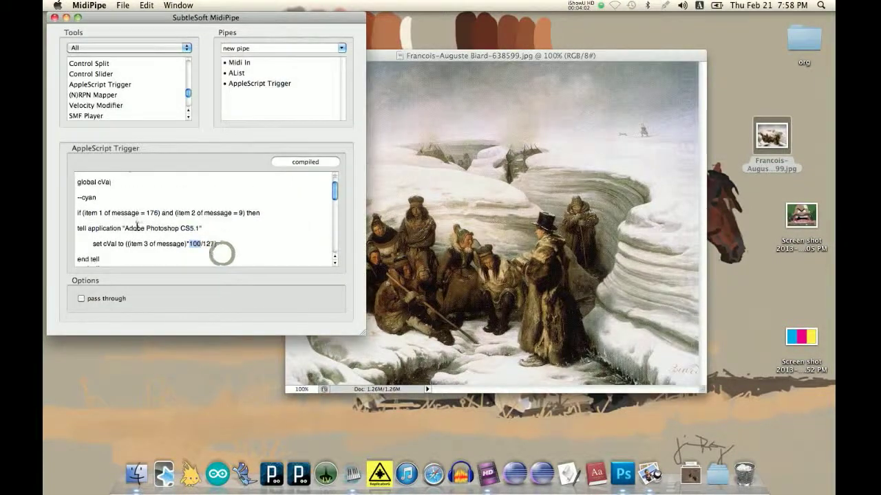
scroll(221, 253, "down", 1)
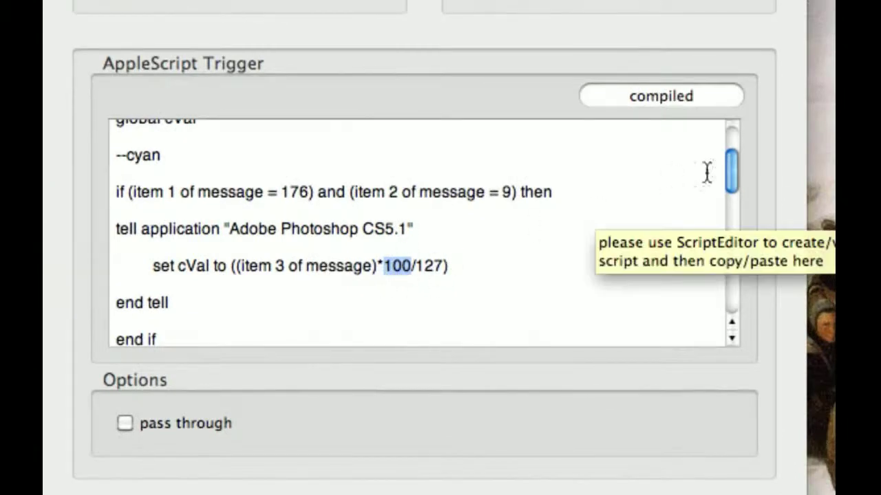
Step: Select the 'set cyan of foreground color to cVal' line, then return to Photoshop at 86% cyan
left_click_drag(728, 174, 723, 224)
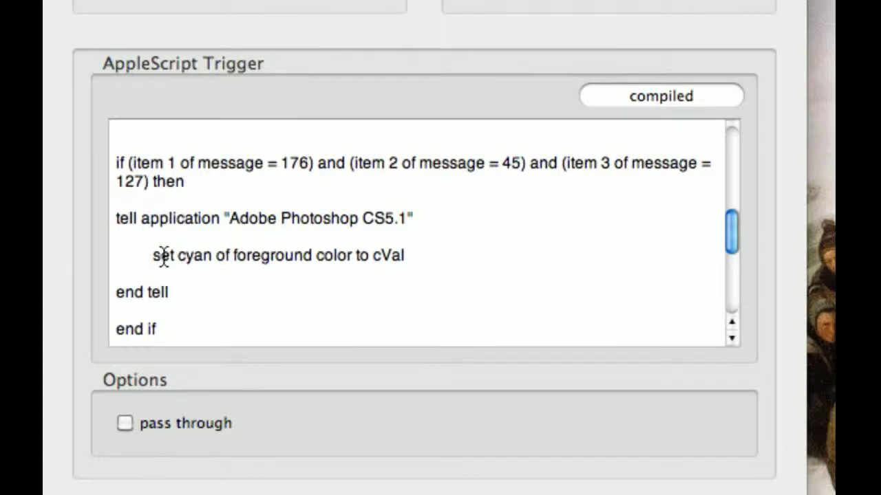
left_click_drag(146, 237, 305, 258)
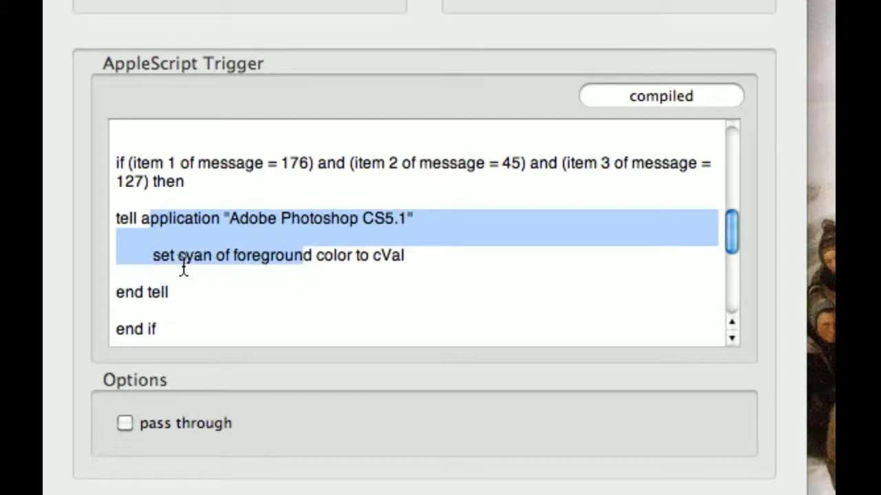
triple_click(142, 253)
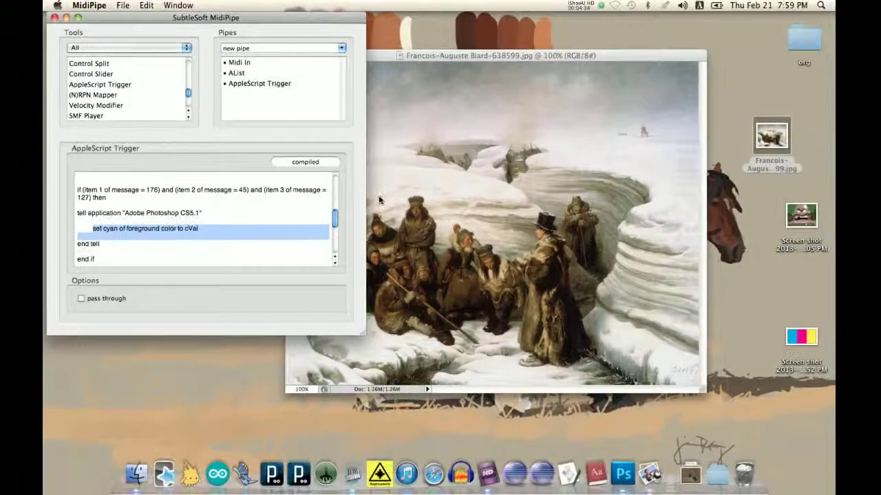
left_click(403, 201)
mouse_move(403, 199)
left_mouse_down()
mouse_move(403, 187)
mouse_move(422, 177)
mouse_move(433, 184)
left_mouse_up()
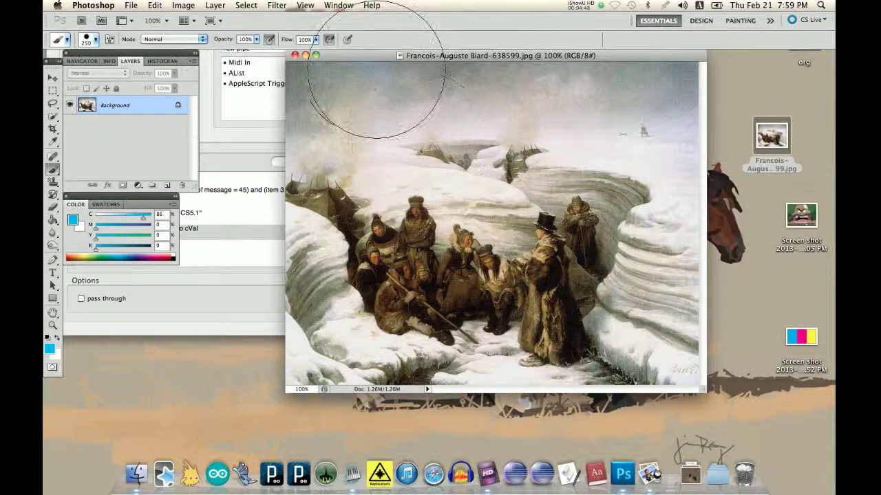
Step: Nudge the Biard painting window slightly left and up
mouse_move(355, 57)
left_mouse_down()
mouse_move(269, 52)
mouse_move(270, 60)
left_mouse_up()
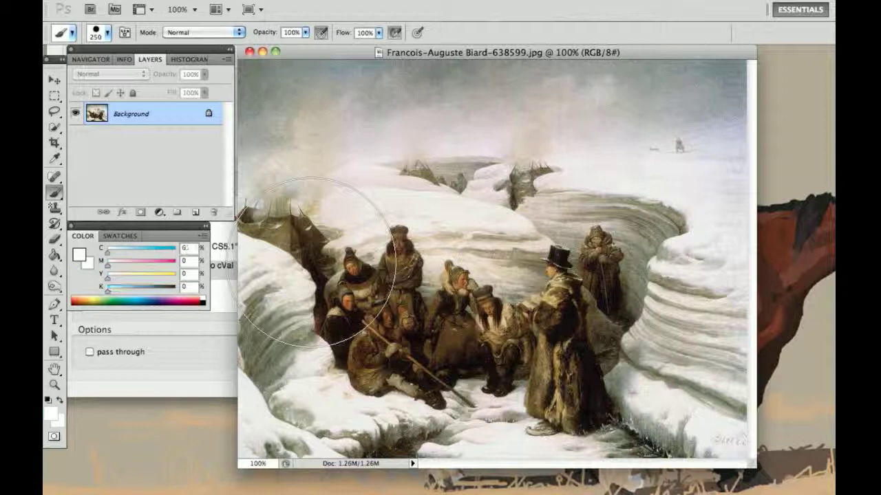
Step: Paint broad 250 px strokes in full cyan, then a lighter 55% cyan, over the figures
mouse_move(311, 263)
left_mouse_down()
mouse_move(379, 227)
mouse_move(498, 314)
mouse_move(501, 261)
left_mouse_up()
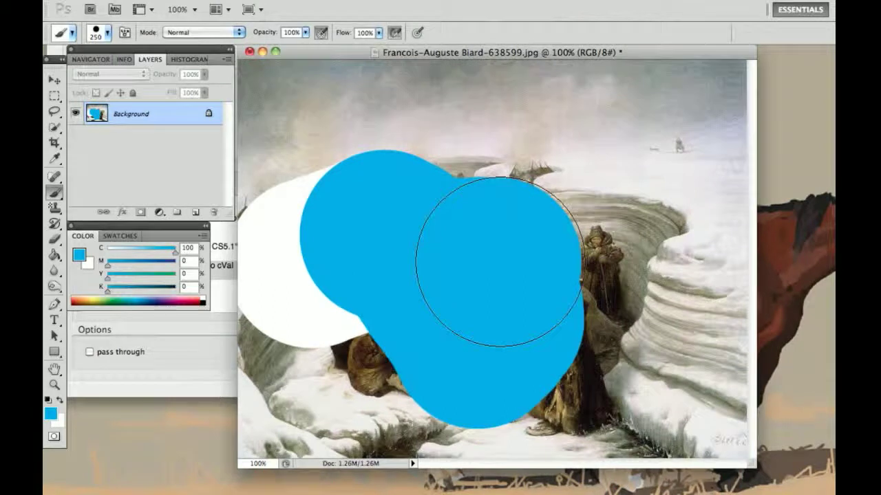
mouse_move(500, 261)
left_mouse_down()
mouse_move(463, 234)
mouse_move(473, 241)
mouse_move(410, 264)
left_mouse_up()
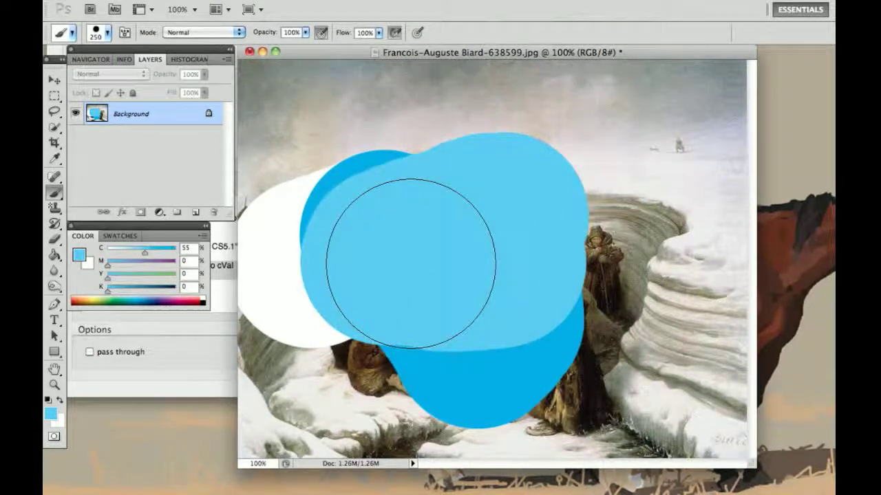